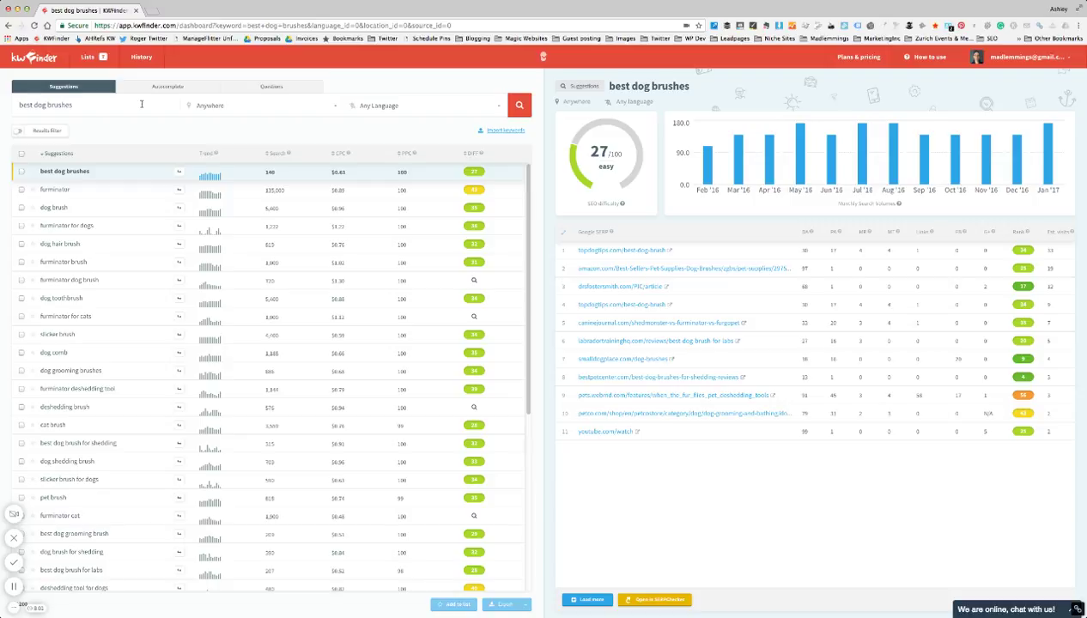
Check the available search locations and look through the keyword suggestions for "best dog brushes"
{"action": "left_click", "coordinate": [257, 107]}
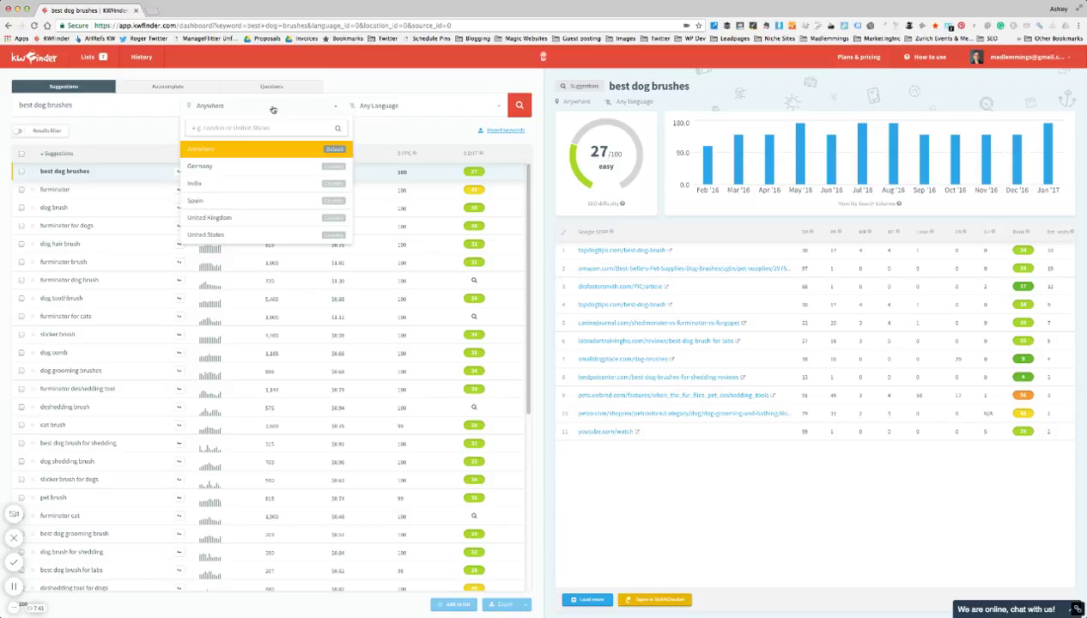
{"action": "left_click", "coordinate": [145, 107]}
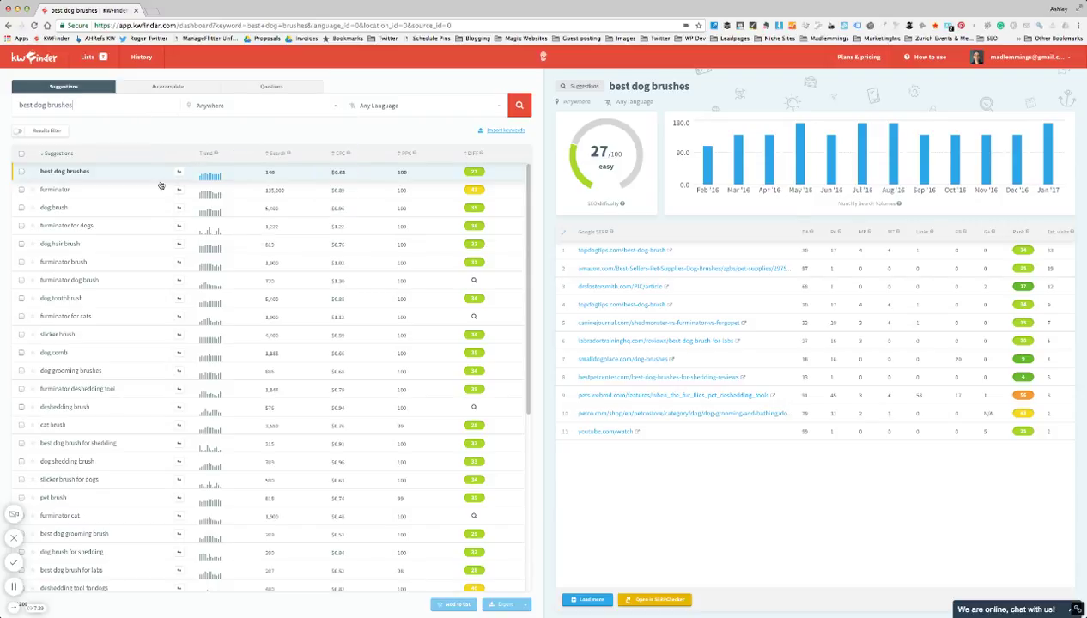
{"action": "scroll", "coordinate": [103, 272], "scroll_direction": "down", "scroll_amount": 6}
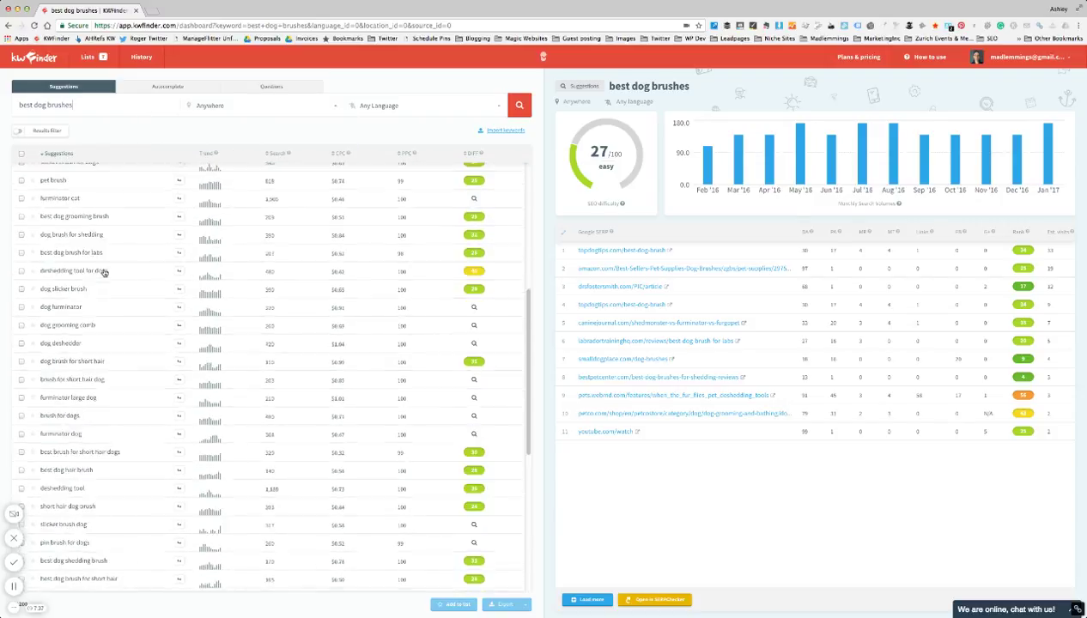
{"action": "scroll", "coordinate": [103, 272], "scroll_direction": "down", "scroll_amount": 7}
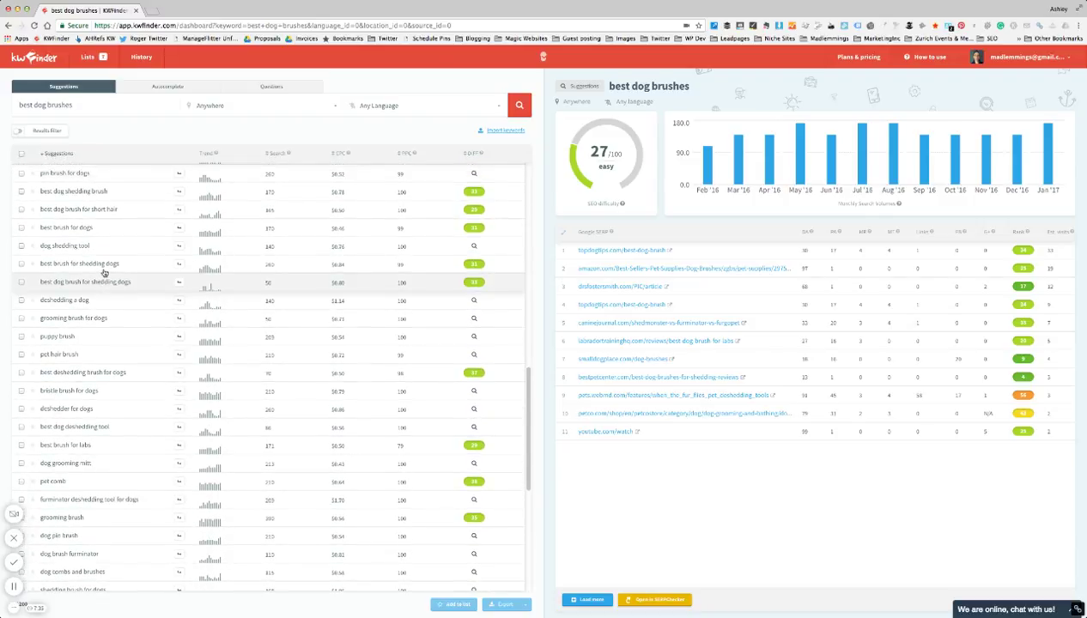
{"action": "scroll", "coordinate": [103, 272], "scroll_direction": "up", "scroll_amount": 13}
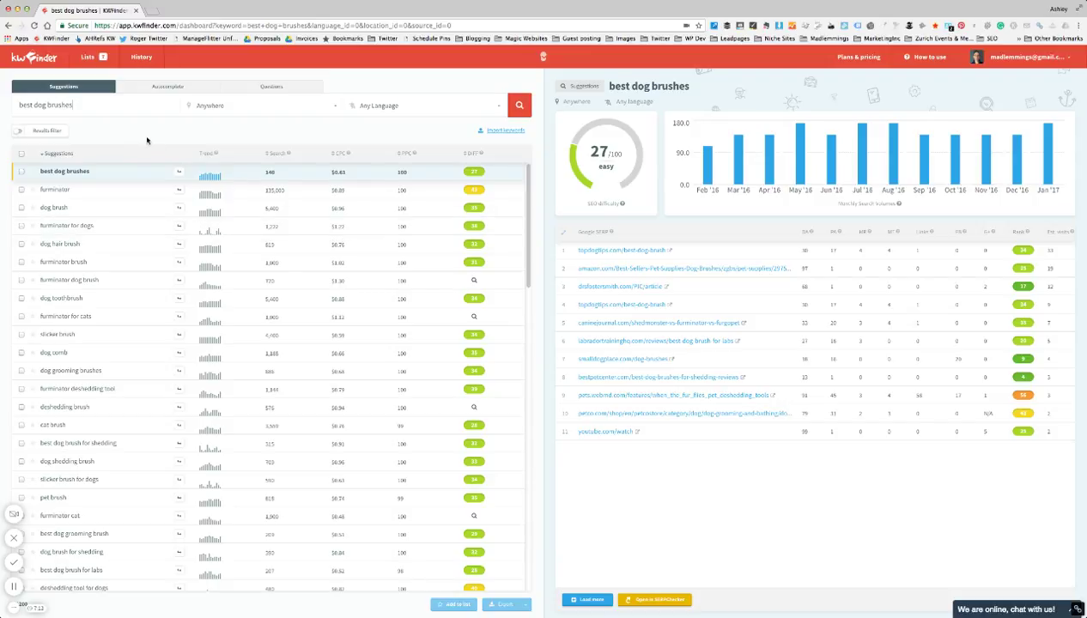
Filter the keyword suggestions to exclude those containing "cat"
{"action": "left_click", "coordinate": [58, 132]}
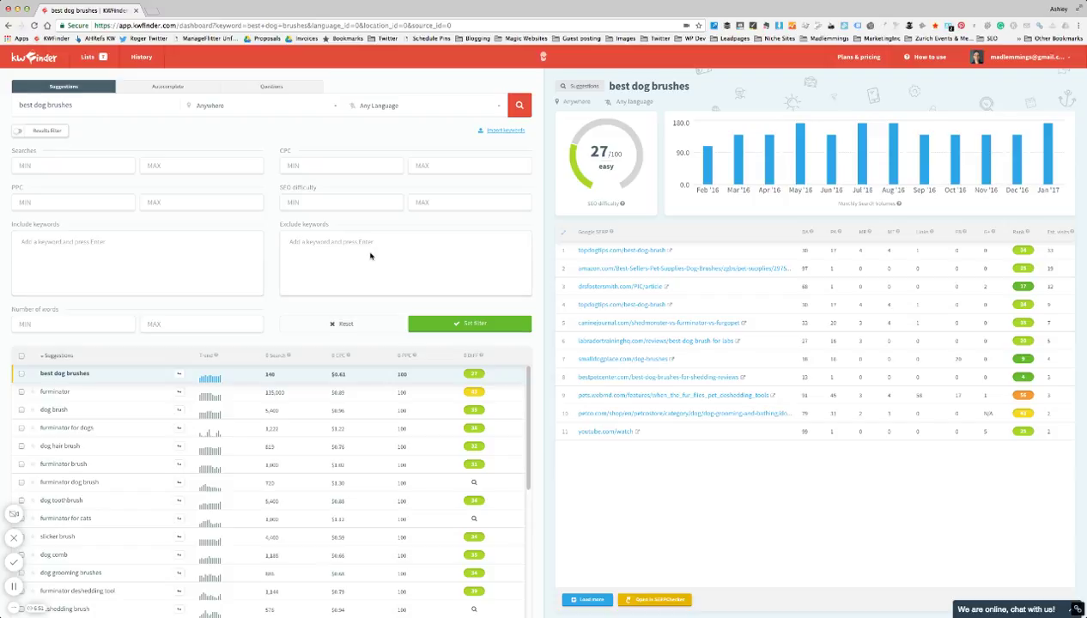
{"action": "scroll", "coordinate": [155, 387], "scroll_direction": "down", "scroll_amount": 5}
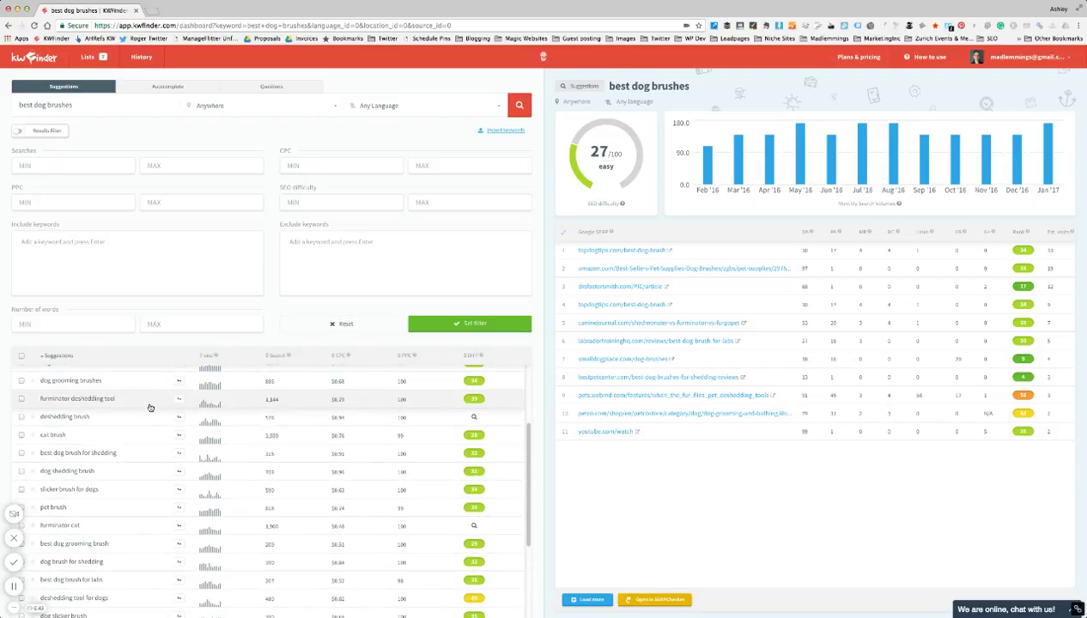
{"action": "scroll", "coordinate": [149, 408], "scroll_direction": "up", "scroll_amount": 5}
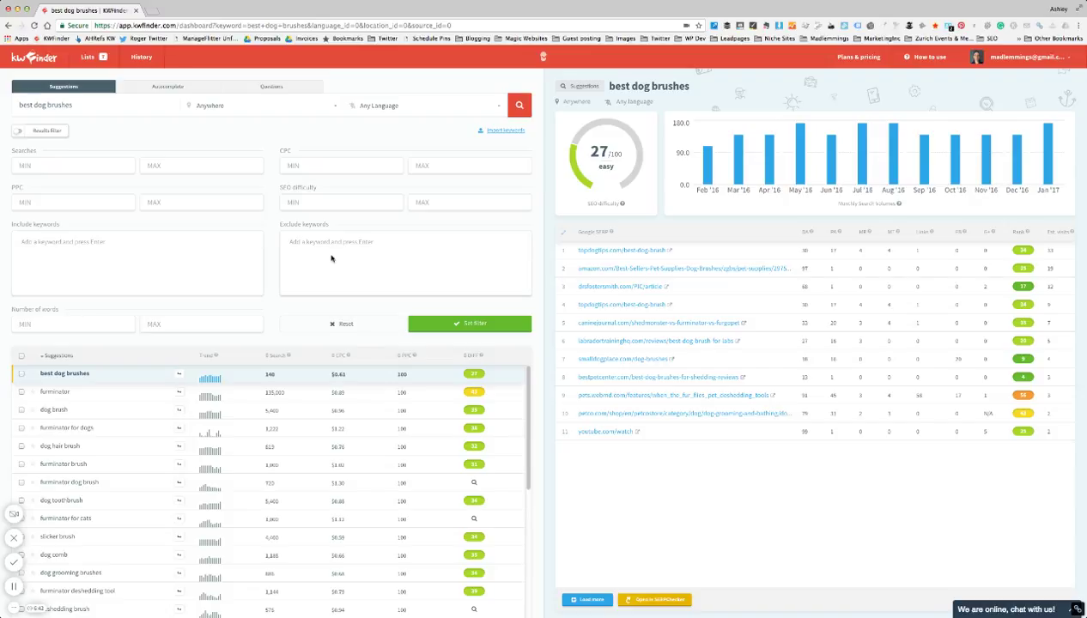
{"action": "type", "text": "cat"}
{"action": "left_click", "coordinate": [458, 324]}
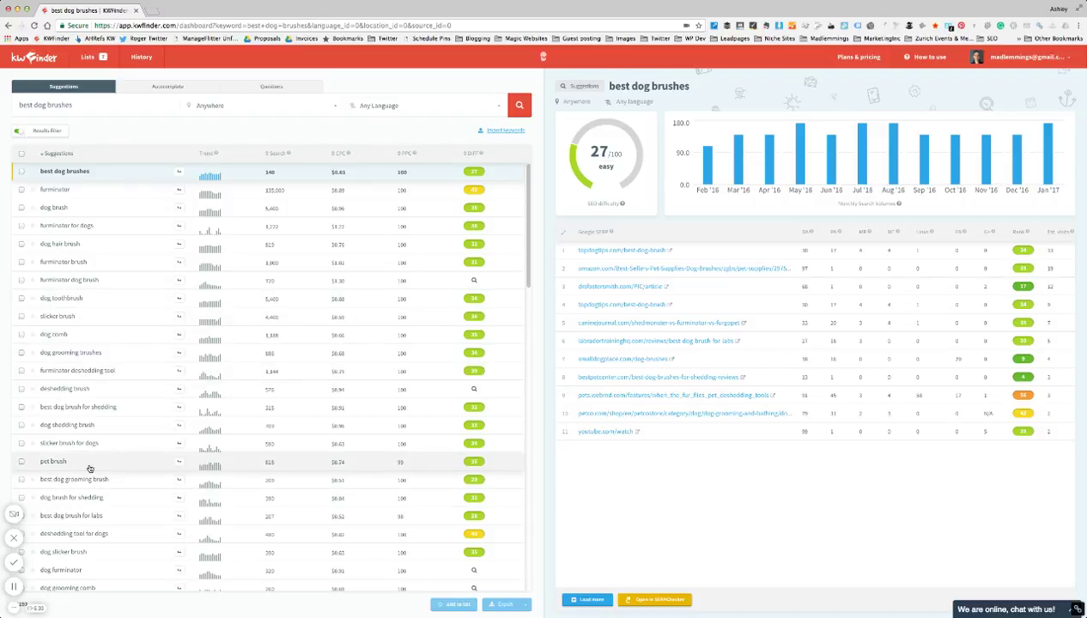
Add an include filter so the keyword list is limited to suggestions containing "shedding"
{"action": "scroll", "coordinate": [89, 468], "scroll_direction": "down", "scroll_amount": 4}
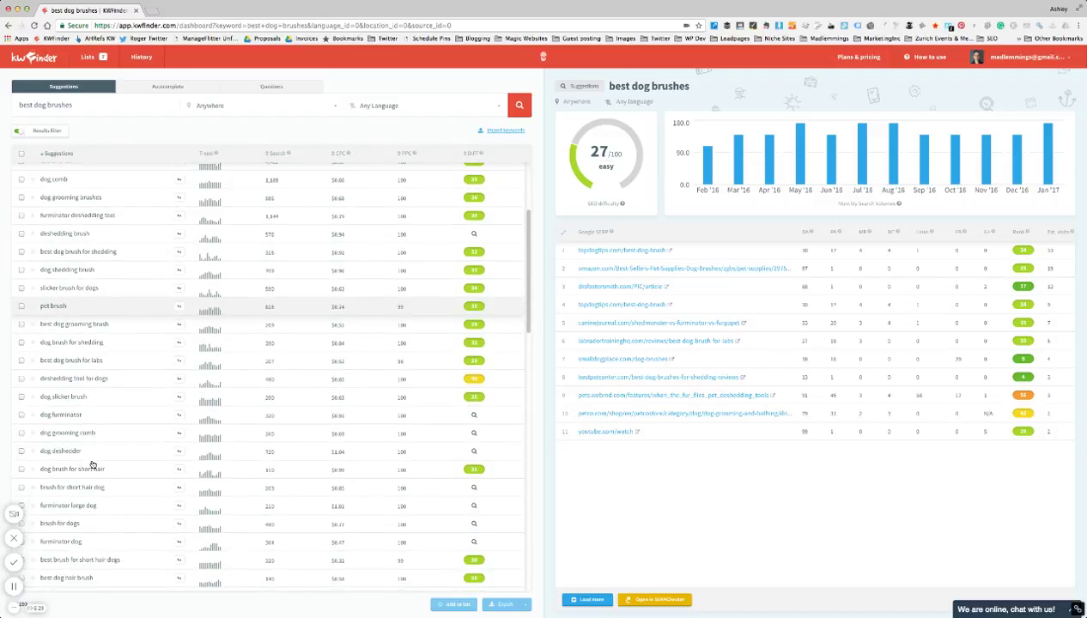
{"action": "scroll", "coordinate": [112, 442], "scroll_direction": "down", "scroll_amount": 3}
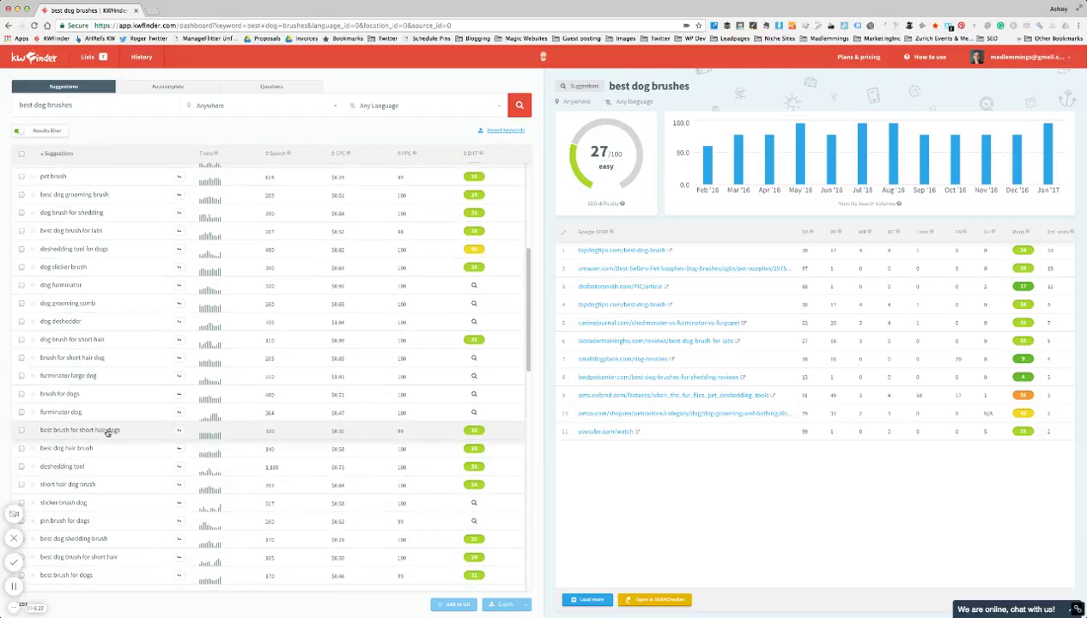
{"action": "scroll", "coordinate": [107, 432], "scroll_direction": "down", "scroll_amount": 3}
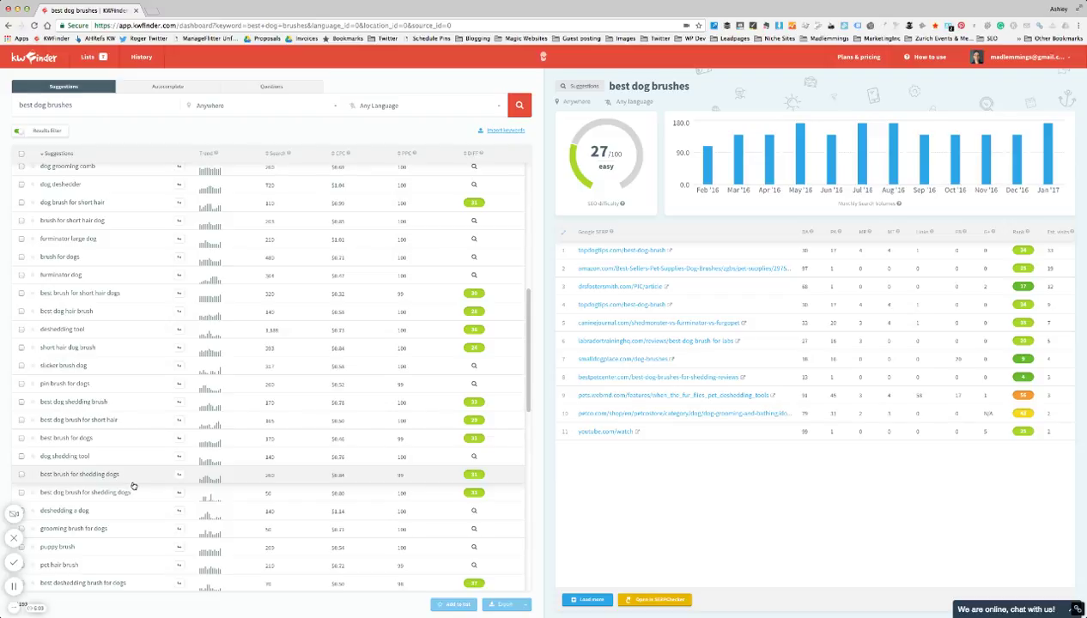
{"action": "left_click", "coordinate": [45, 133]}
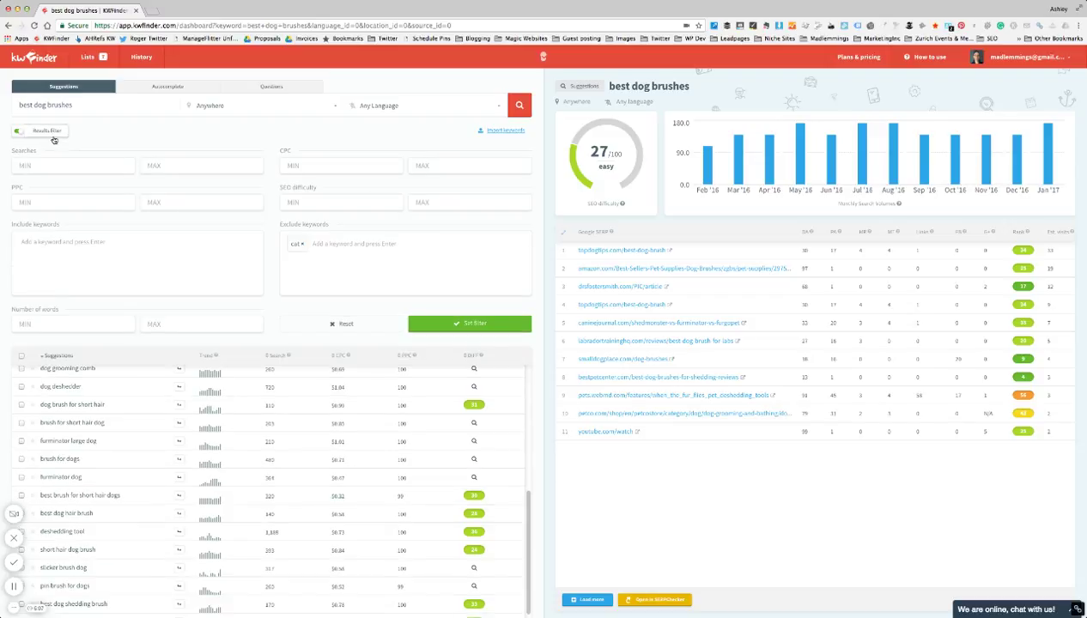
{"action": "left_click", "coordinate": [100, 255]}
{"action": "type", "text": "shedding"}
{"action": "key", "text": "Return"}
{"action": "left_click", "coordinate": [467, 322]}
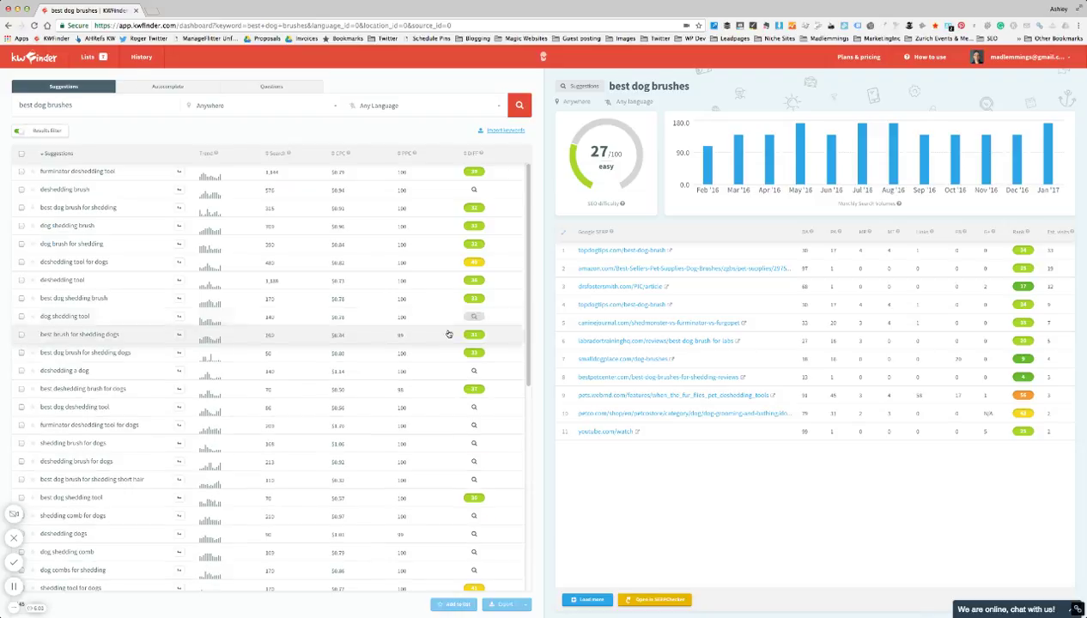
Shorten the keyword to "dog brushes" and run it as an Autocomplete search
{"action": "scroll", "coordinate": [110, 265], "scroll_direction": "down", "scroll_amount": 5}
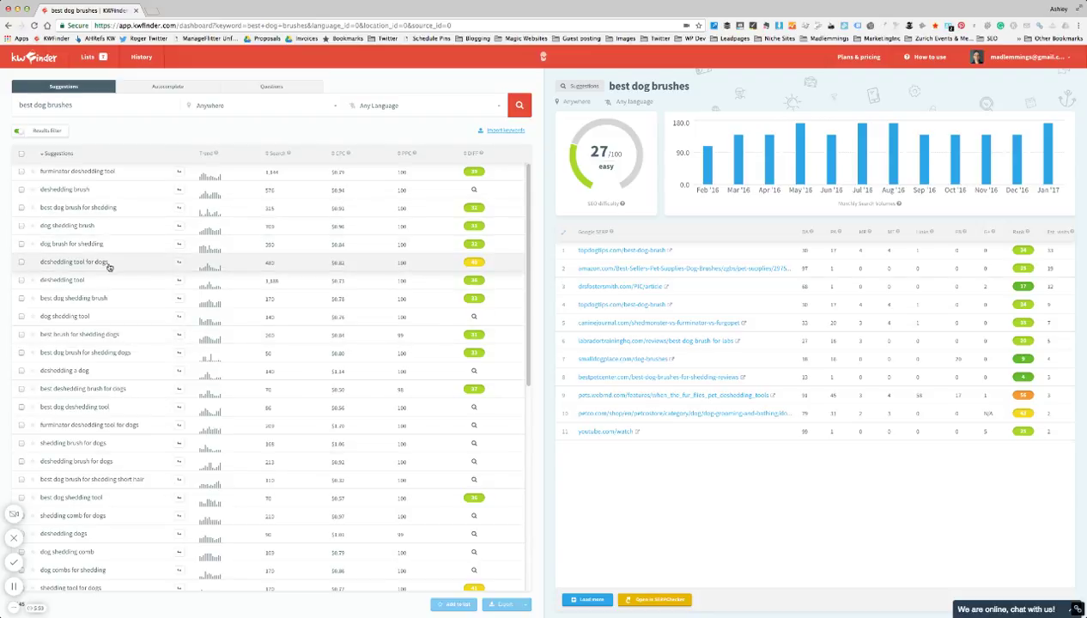
{"action": "scroll", "coordinate": [108, 274], "scroll_direction": "up", "scroll_amount": 5}
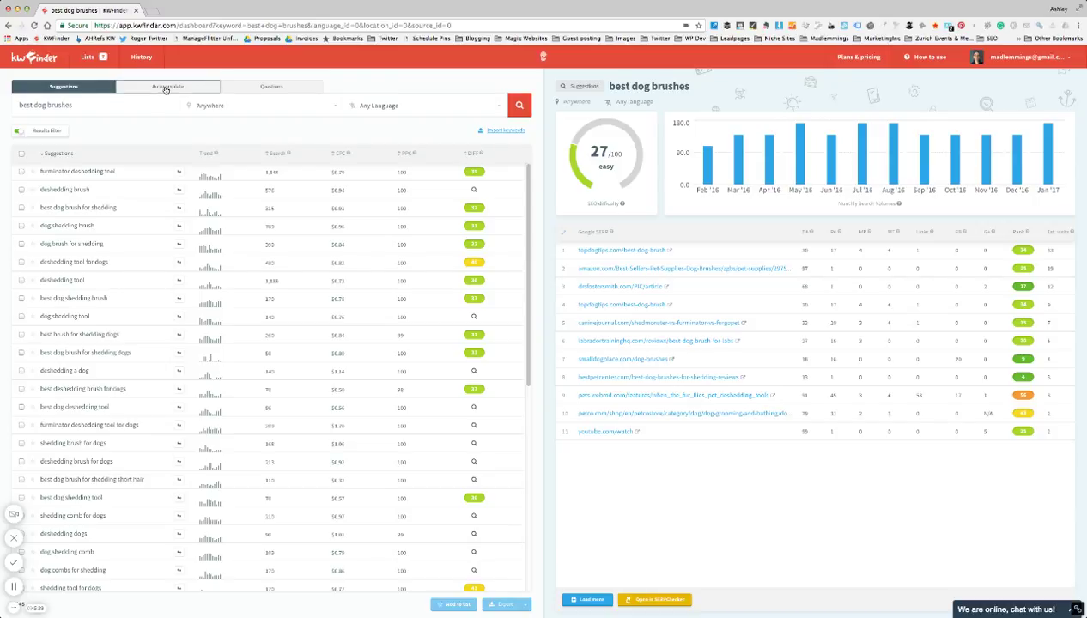
{"action": "left_click_drag", "start_coordinate": [73, 105], "coordinate": [34, 106]}
{"action": "left_click", "coordinate": [46, 97]}
{"action": "key", "text": "alt+shift+Left"}
{"action": "key", "text": "BackSpace"}
{"action": "left_click", "coordinate": [171, 89]}
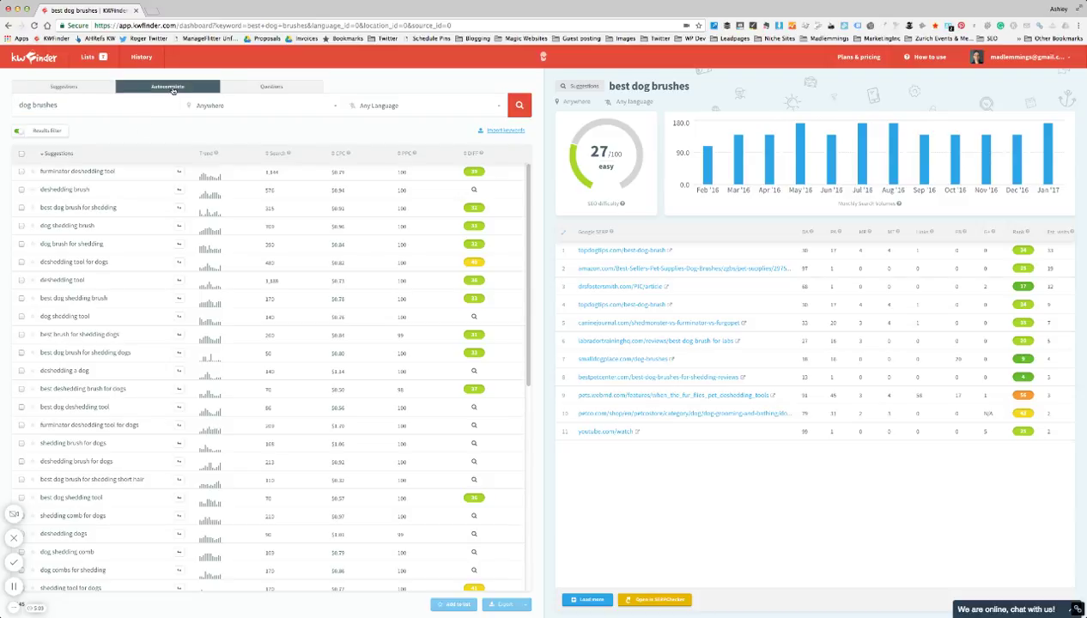
{"action": "left_click", "coordinate": [519, 105]}
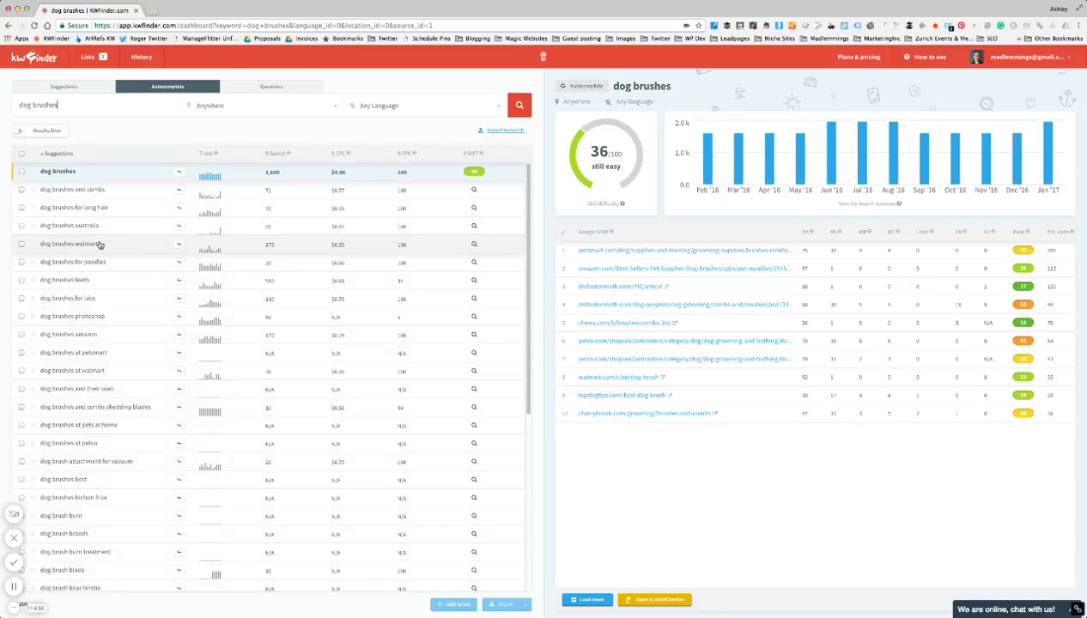
Examine the autocomplete keyword ideas for "dog brushes" and their search volumes
{"action": "scroll", "coordinate": [59, 388], "scroll_direction": "down", "scroll_amount": 1}
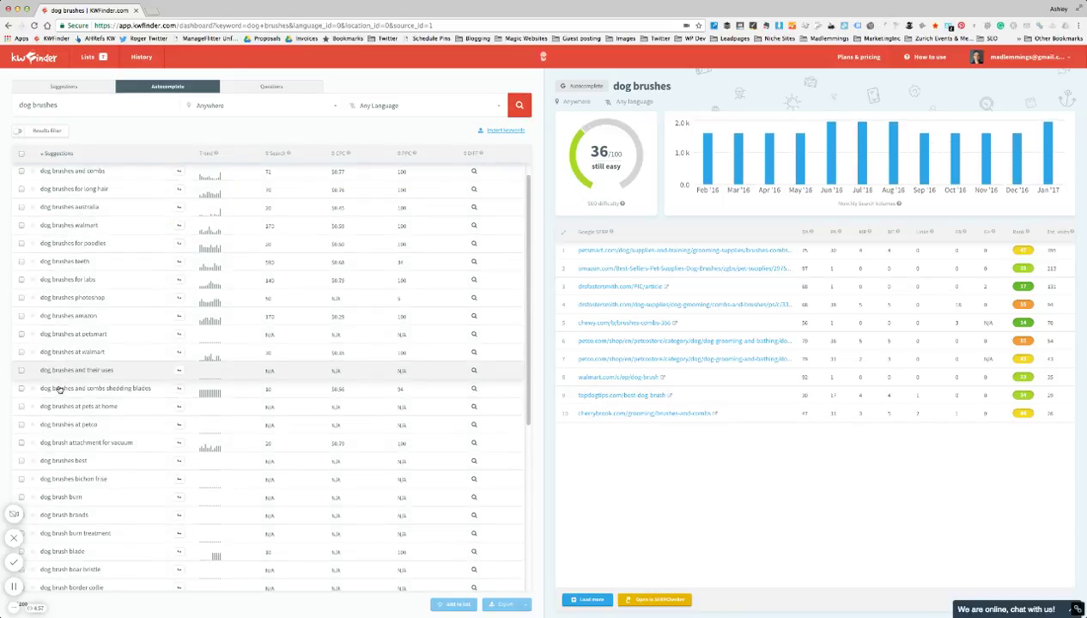
{"action": "scroll", "coordinate": [59, 388], "scroll_direction": "down", "scroll_amount": 10}
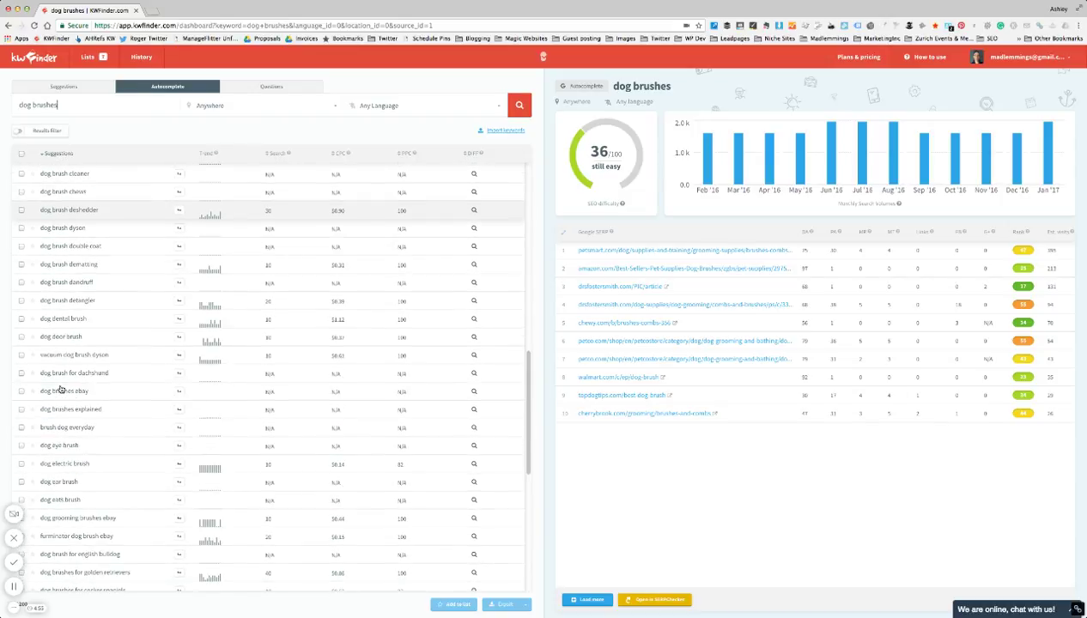
{"action": "scroll", "coordinate": [61, 390], "scroll_direction": "down", "scroll_amount": 1}
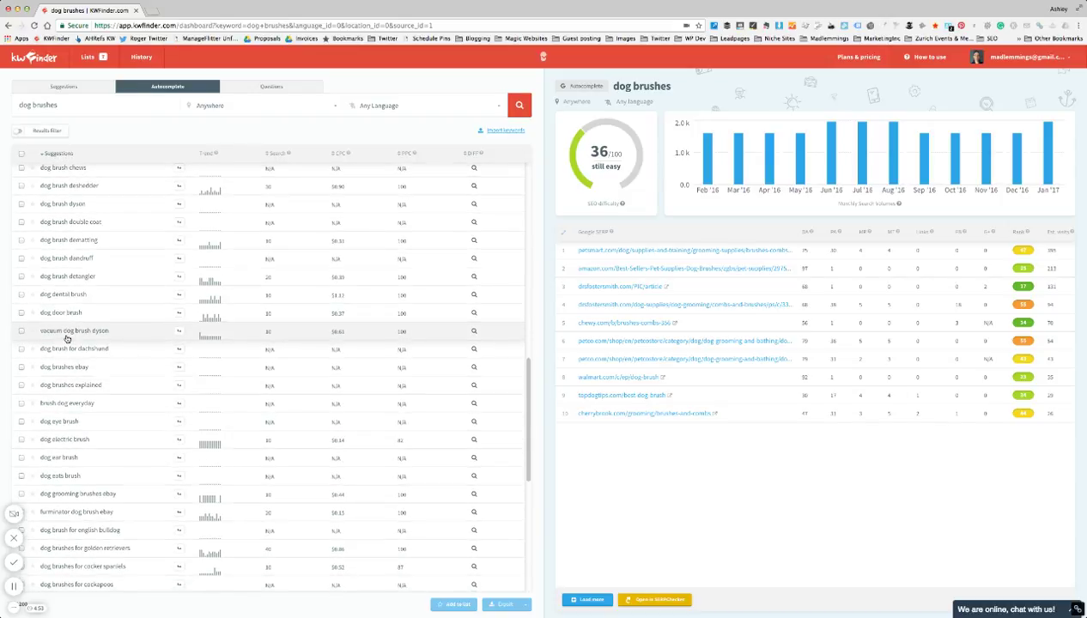
{"action": "scroll", "coordinate": [66, 338], "scroll_direction": "up", "scroll_amount": 10}
{"action": "scroll", "coordinate": [69, 339], "scroll_direction": "up", "scroll_amount": 3}
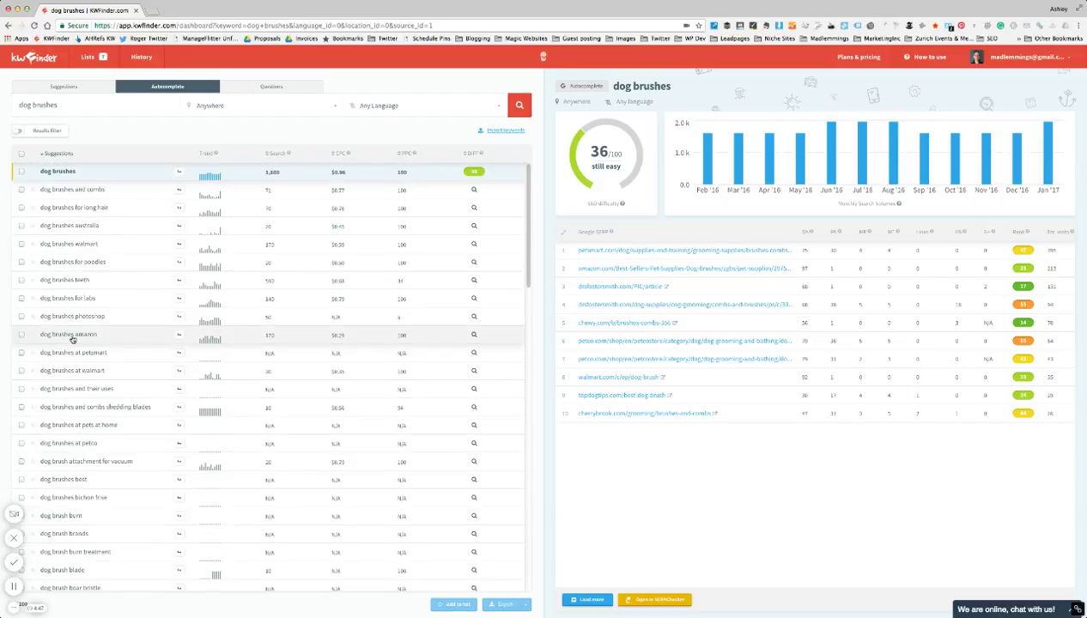
{"action": "scroll", "coordinate": [296, 326], "scroll_direction": "down", "scroll_amount": 4}
{"action": "scroll", "coordinate": [286, 319], "scroll_direction": "down", "scroll_amount": 1}
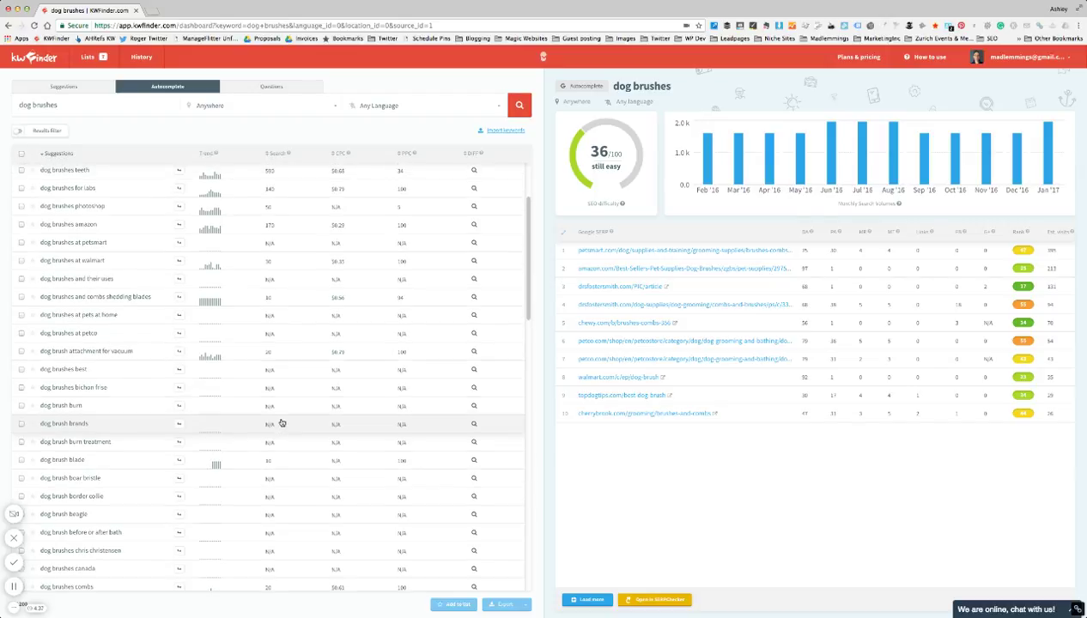
{"action": "scroll", "coordinate": [282, 422], "scroll_direction": "up", "scroll_amount": 3}
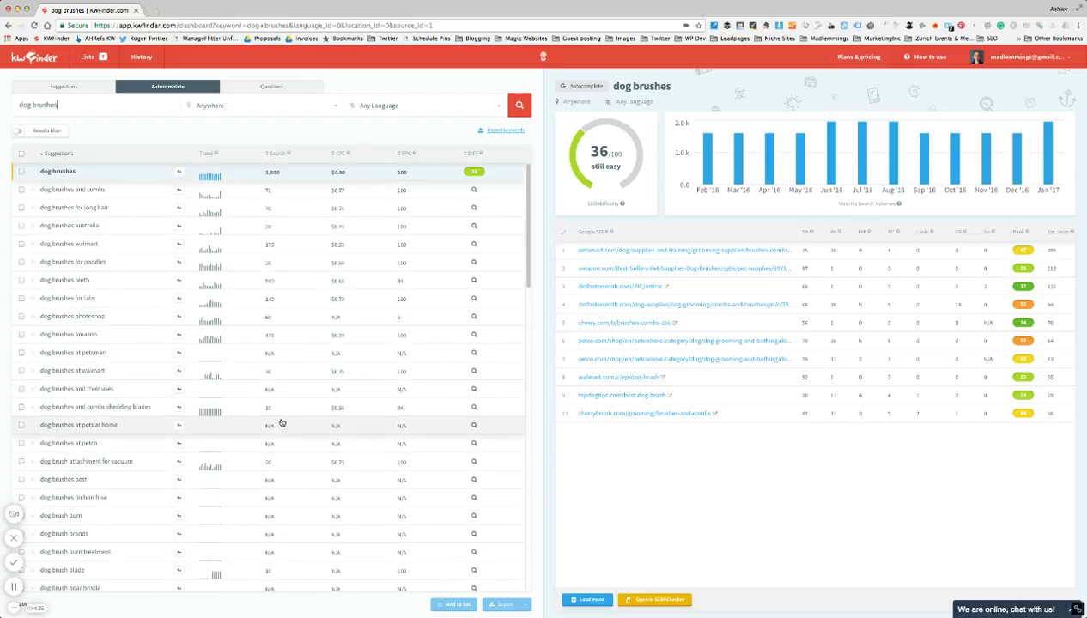
Sort the autocomplete keywords by highest search volume and look through the sorted list
{"action": "left_click", "coordinate": [275, 154]}
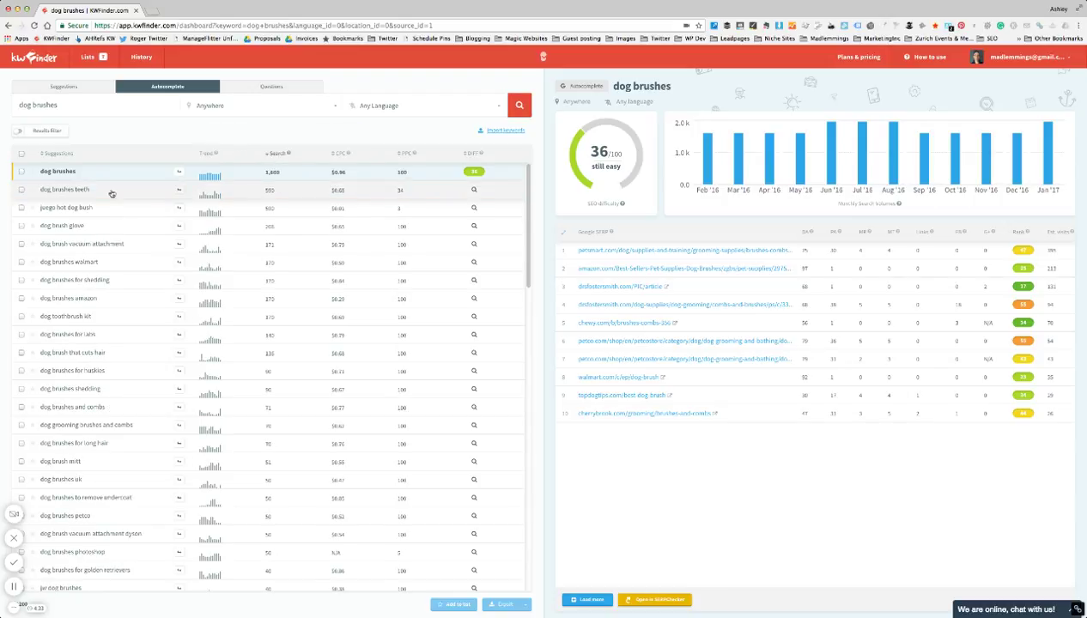
{"action": "scroll", "coordinate": [267, 286], "scroll_direction": "down", "scroll_amount": 5}
{"action": "scroll", "coordinate": [267, 286], "scroll_direction": "down", "scroll_amount": 3}
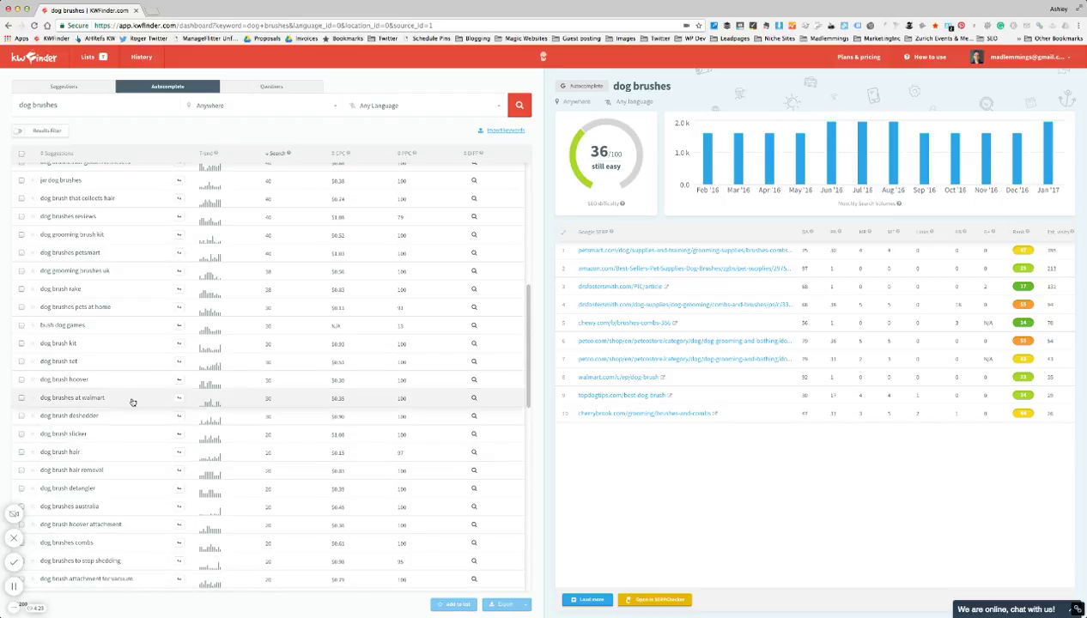
{"action": "scroll", "coordinate": [132, 400], "scroll_direction": "up", "scroll_amount": 8}
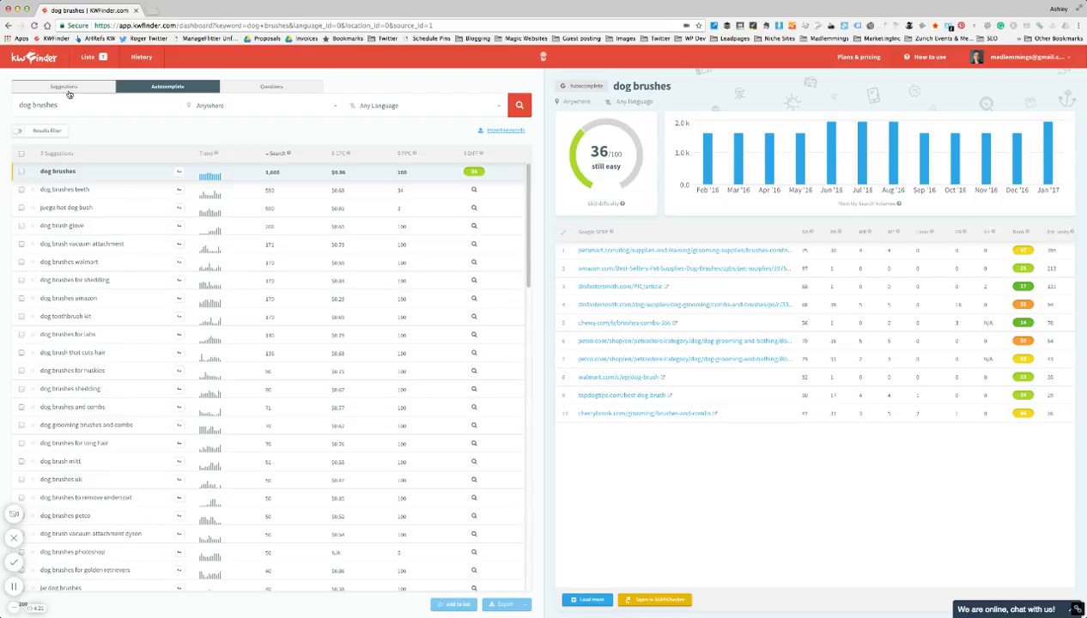
Find question keywords for "dog brushes", sorted by highest search volume, and check the SEO difficulty of "how brush dog teeth"
{"action": "left_click", "coordinate": [282, 89]}
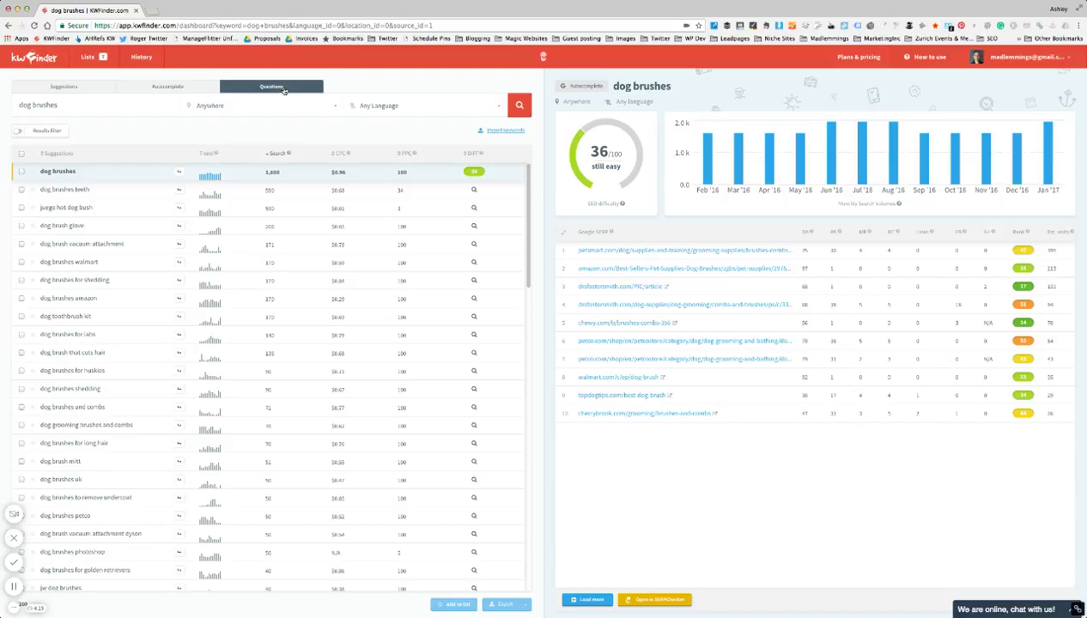
{"action": "left_click", "coordinate": [520, 106]}
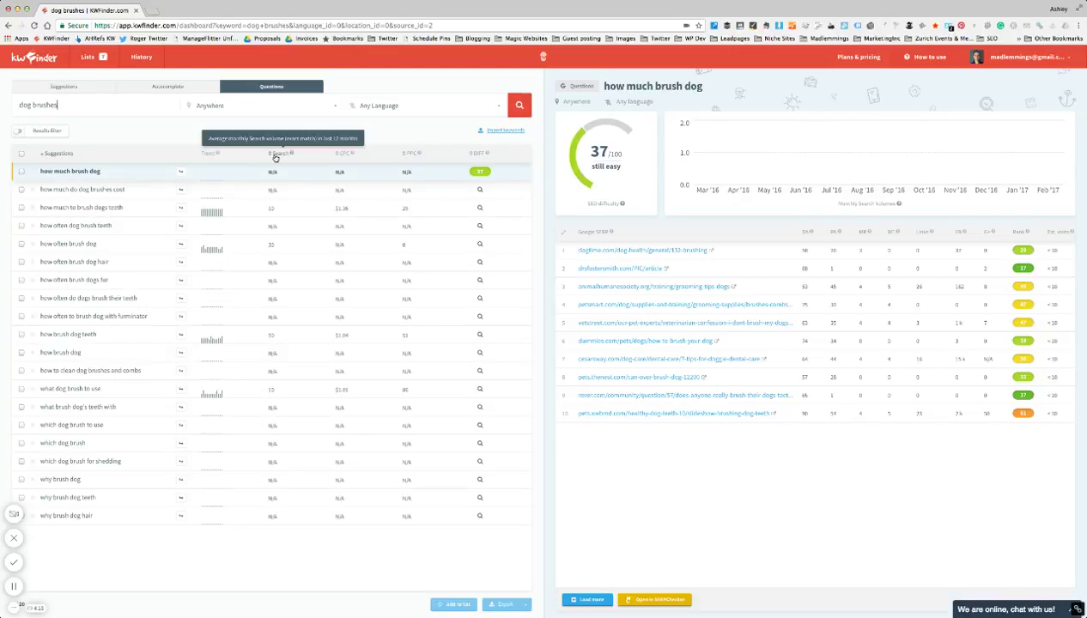
{"action": "left_click", "coordinate": [274, 155]}
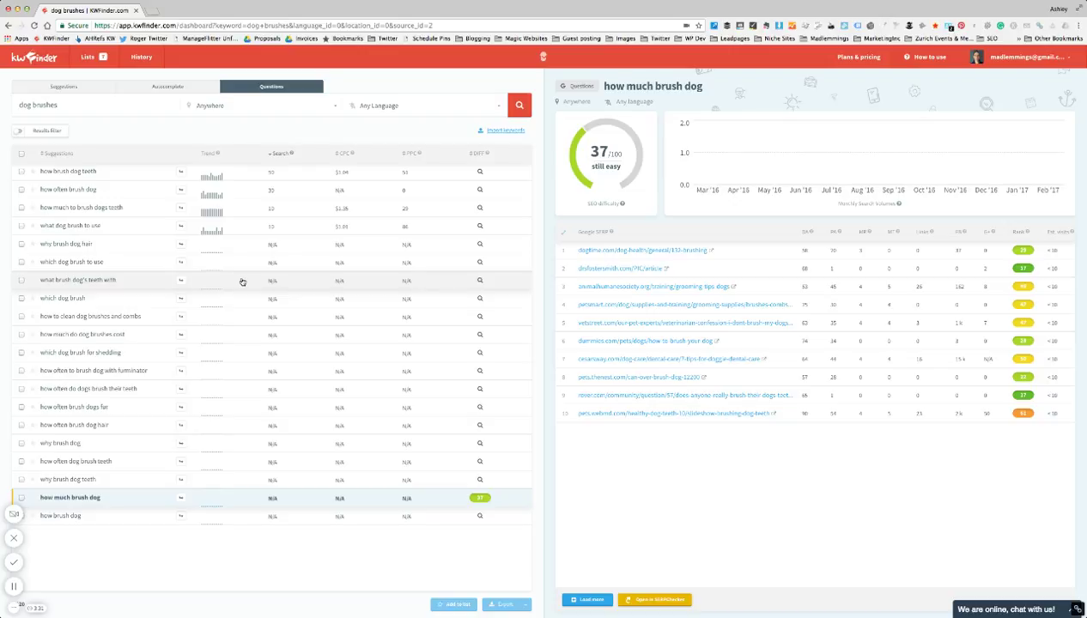
{"action": "left_click", "coordinate": [449, 175]}
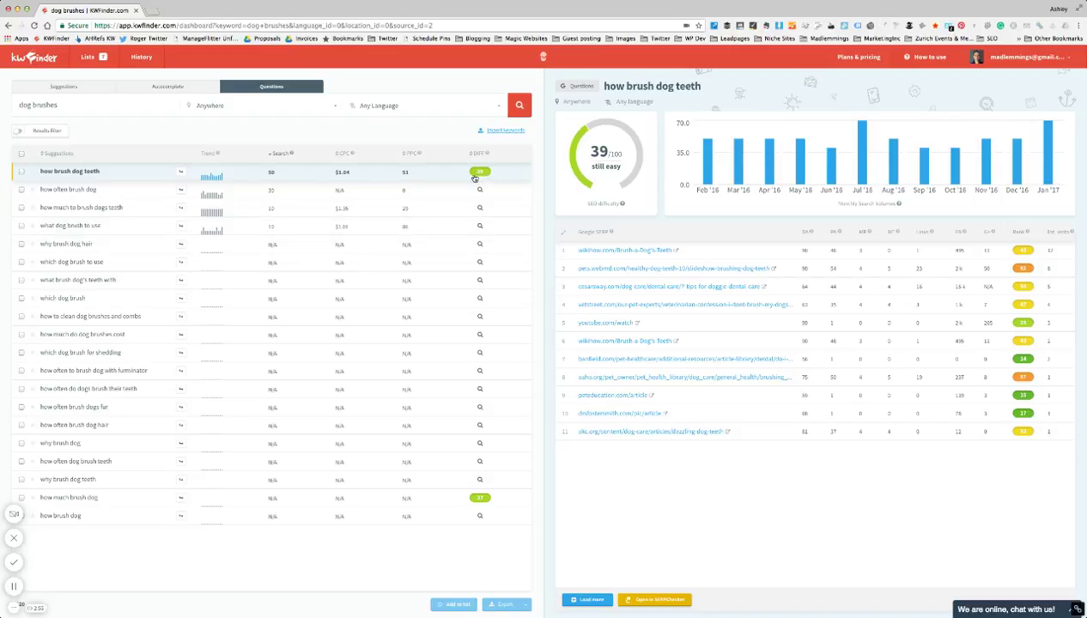
Run a Suggestions search for "dog brushes" and load more Google SERP results for that keyword
{"action": "left_click", "coordinate": [55, 87]}
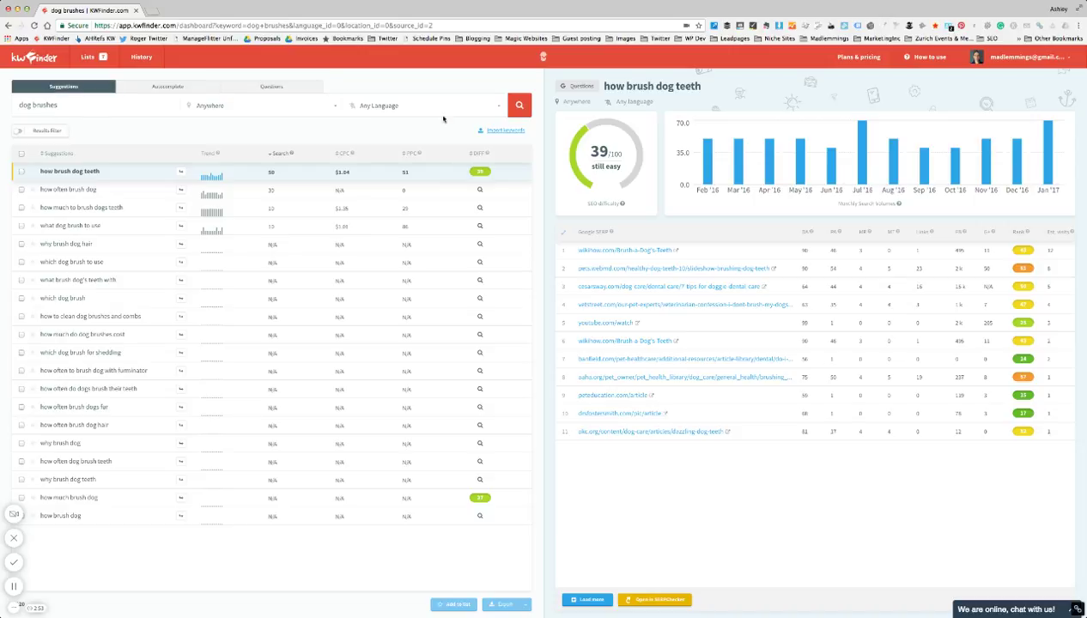
{"action": "left_click", "coordinate": [519, 106]}
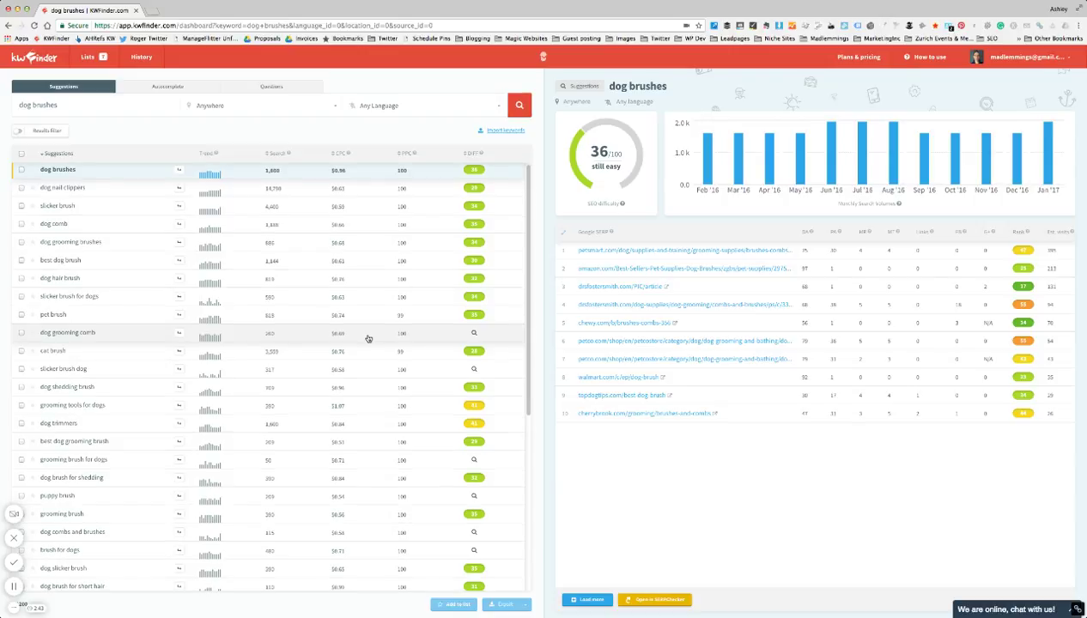
{"action": "scroll", "coordinate": [368, 338], "scroll_direction": "down", "scroll_amount": 1}
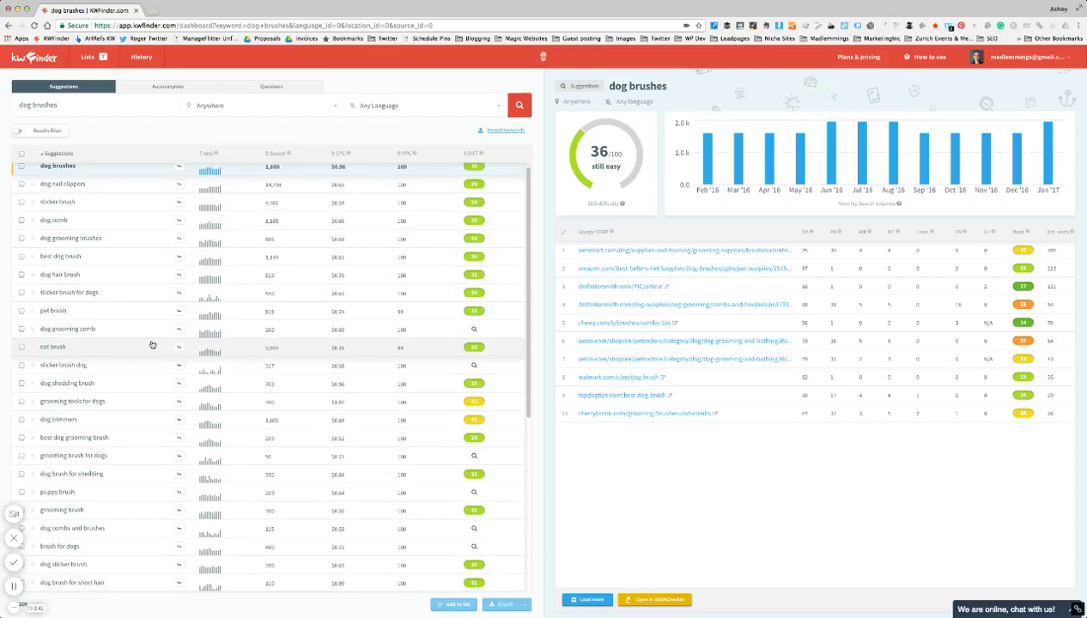
{"action": "scroll", "coordinate": [152, 343], "scroll_direction": "down", "scroll_amount": 5}
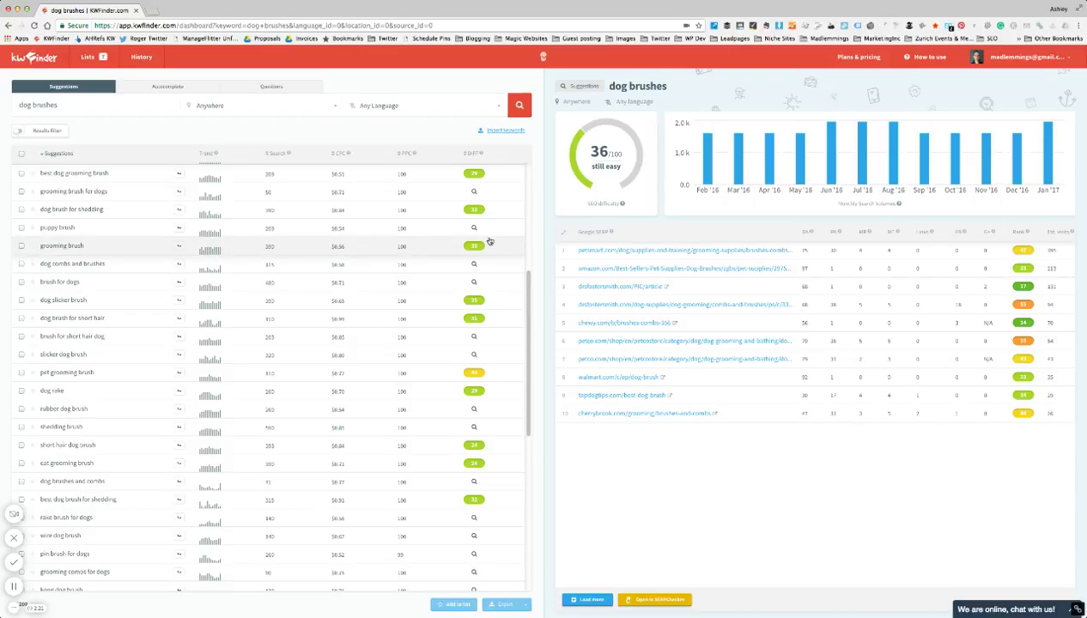
{"action": "mouse_move", "coordinate": [636, 208]}
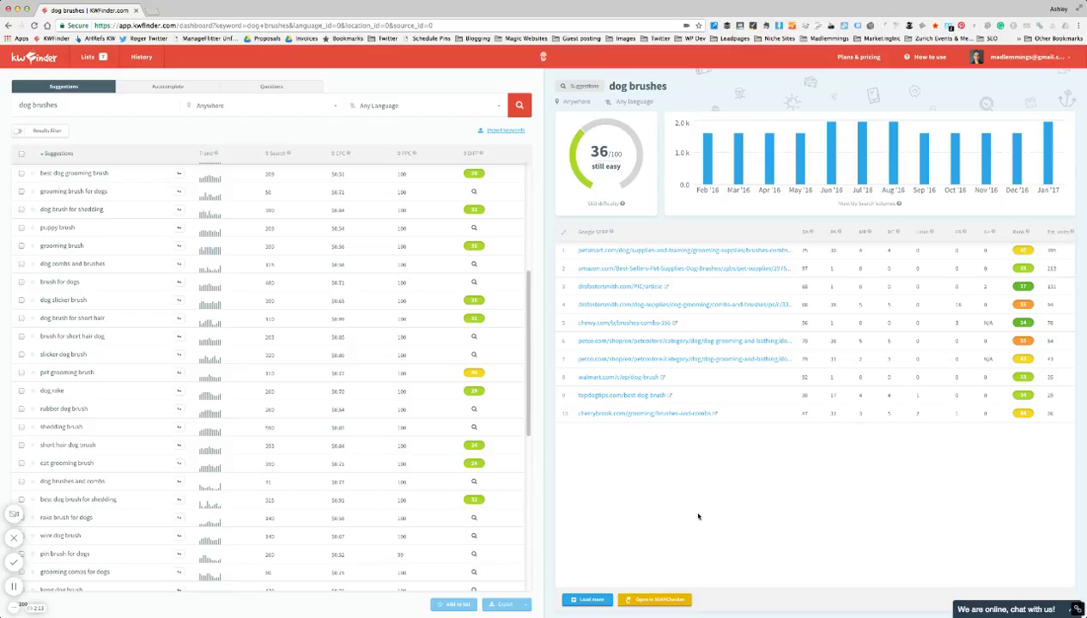
{"action": "left_click", "coordinate": [587, 599]}
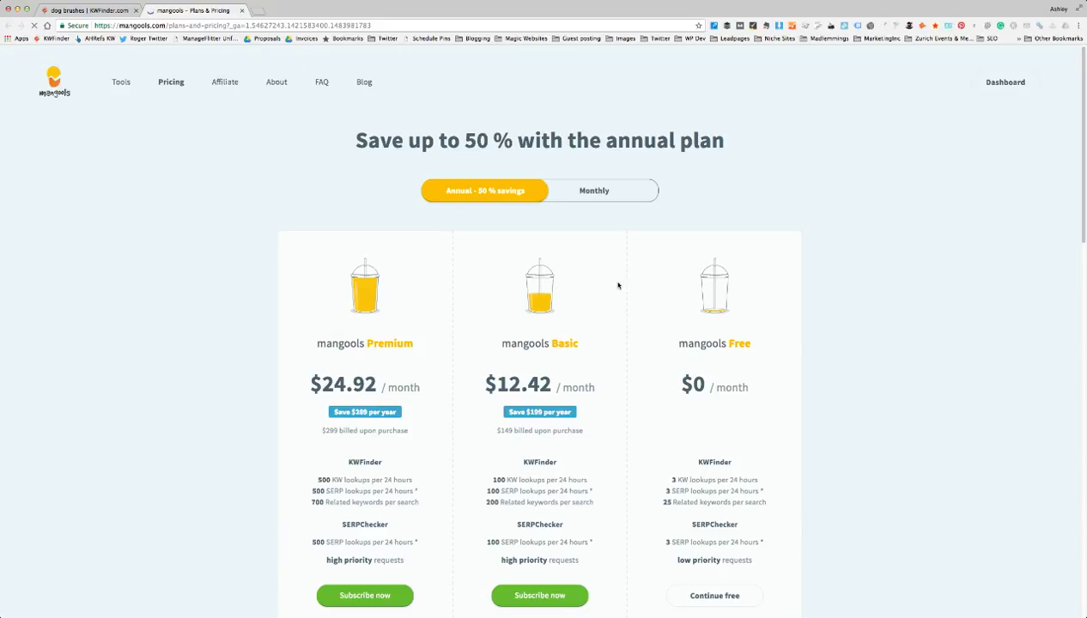
Review the mangools annual plan prices and limits, and return to the KWFinder results for "dog brushes"
{"action": "scroll", "coordinate": [292, 268], "scroll_direction": "down", "scroll_amount": 2}
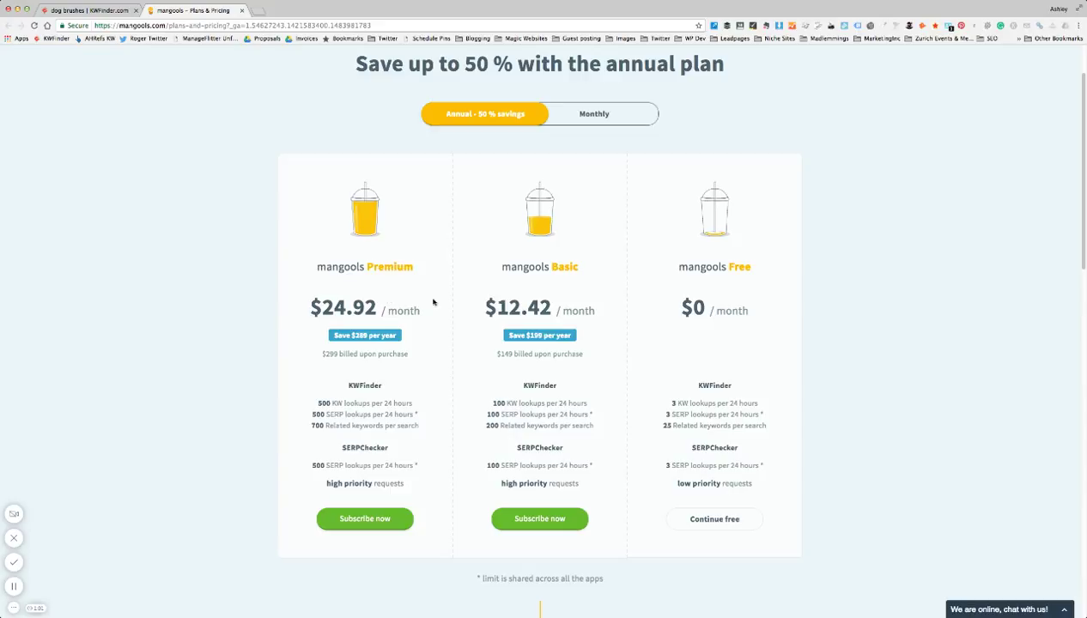
{"action": "left_click", "coordinate": [86, 10]}
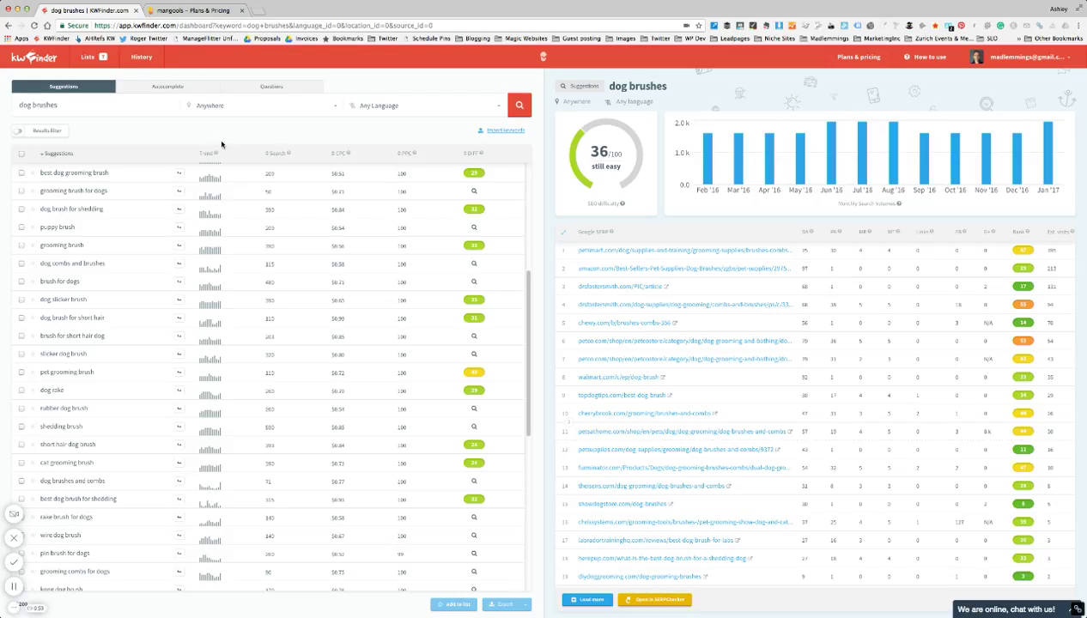